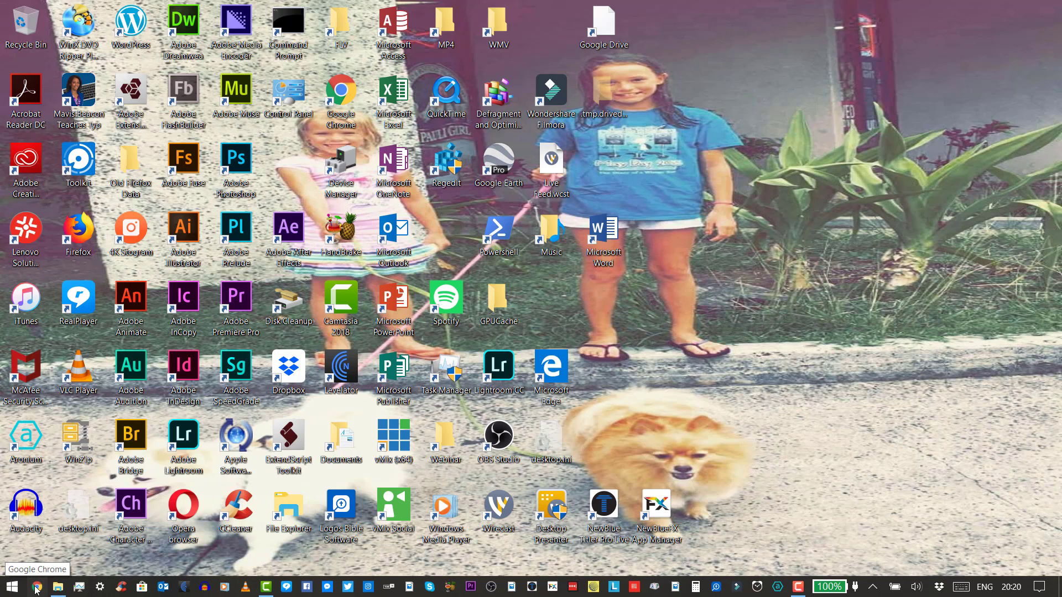
Start Google Chrome and log in to the Bethel Church website with the prefilled account credentials
click(36, 587)
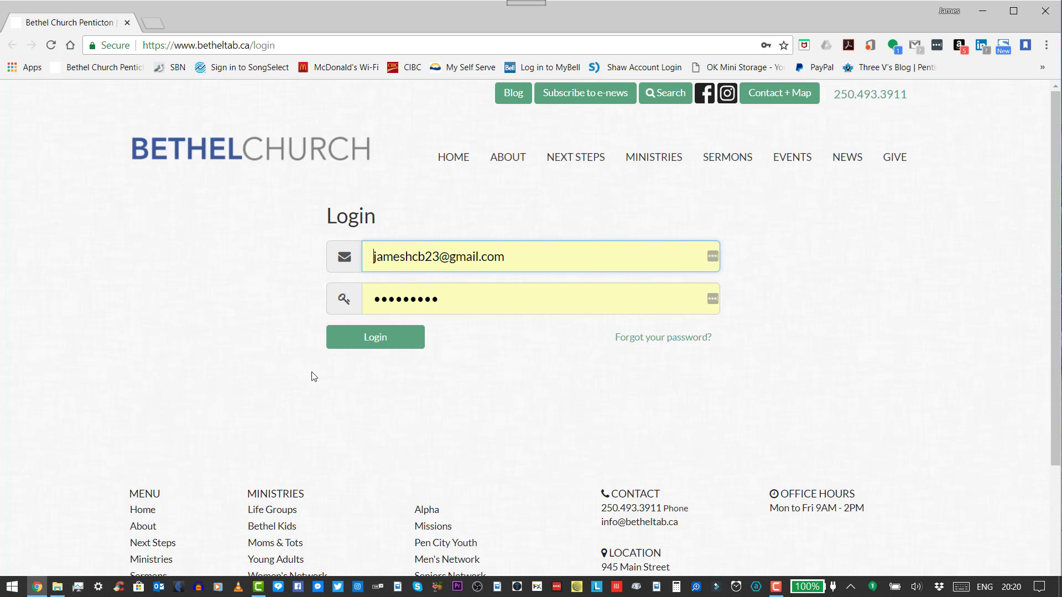
click(344, 346)
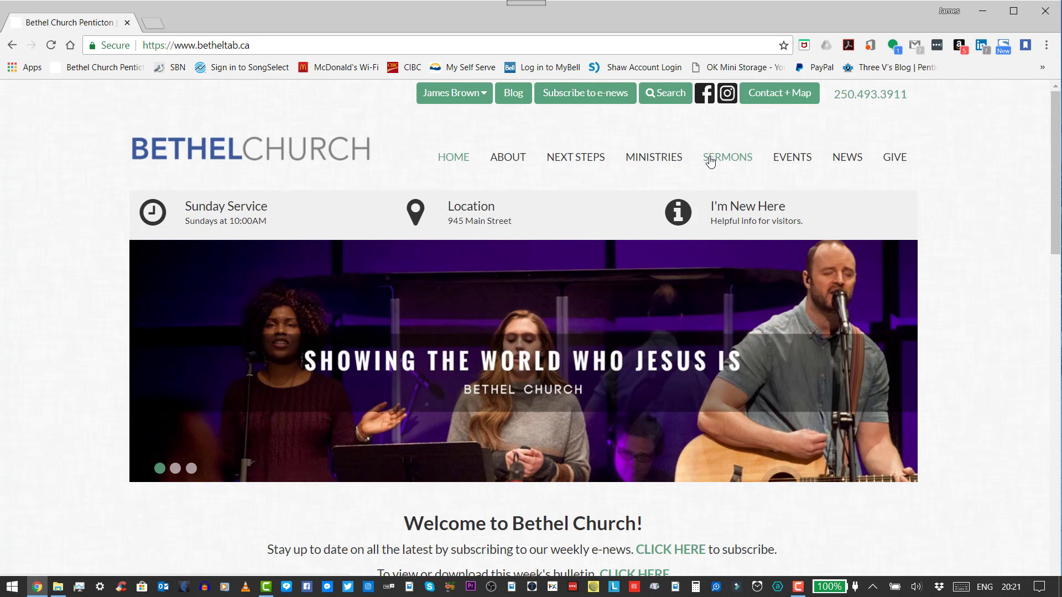
Open the sermon Making Room For God from the Making Room series for editing
click(710, 160)
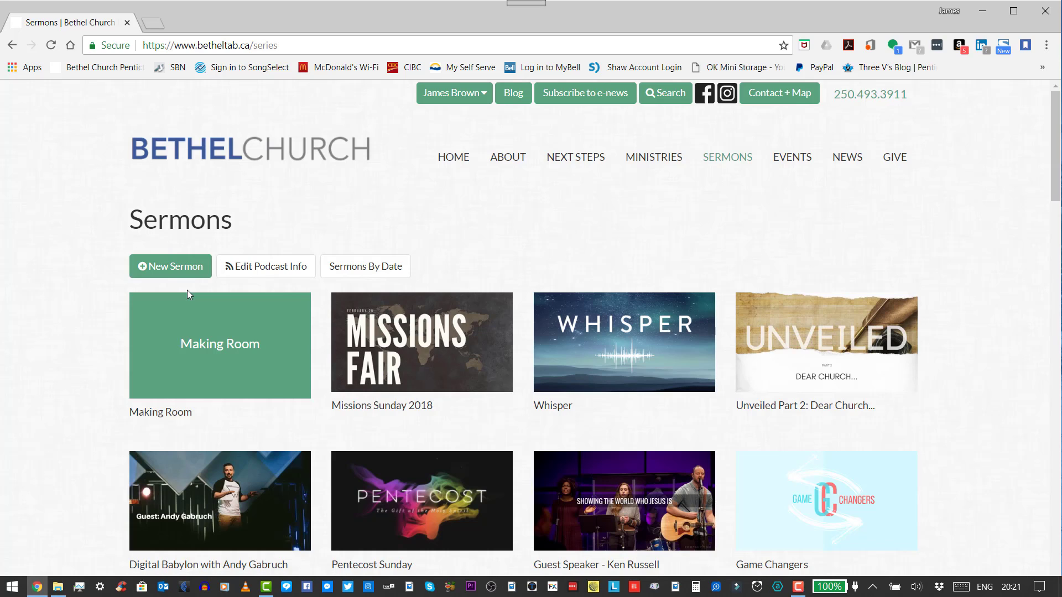
click(192, 320)
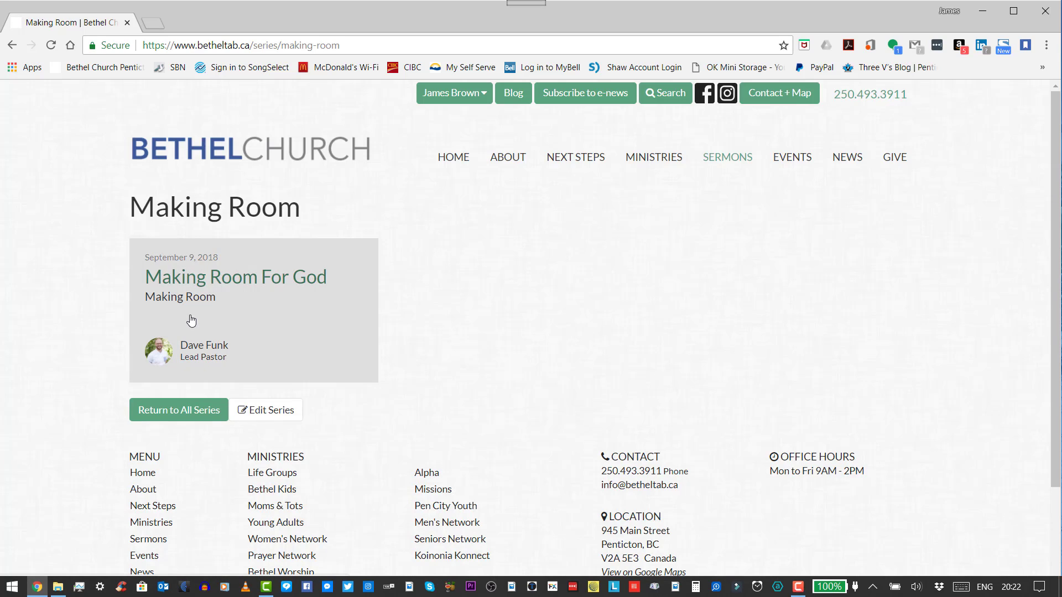
click(190, 320)
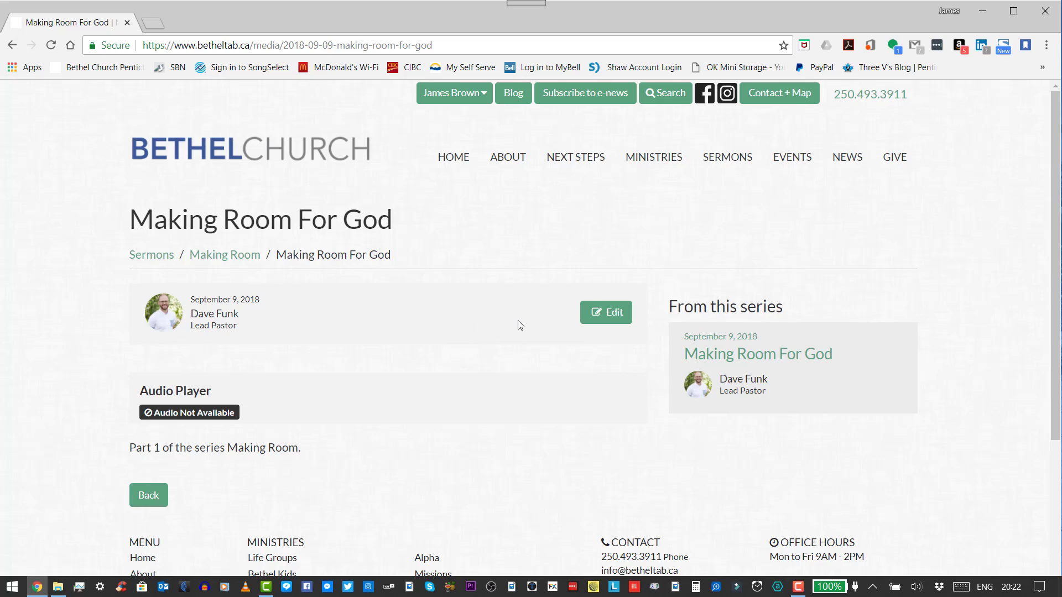
click(591, 321)
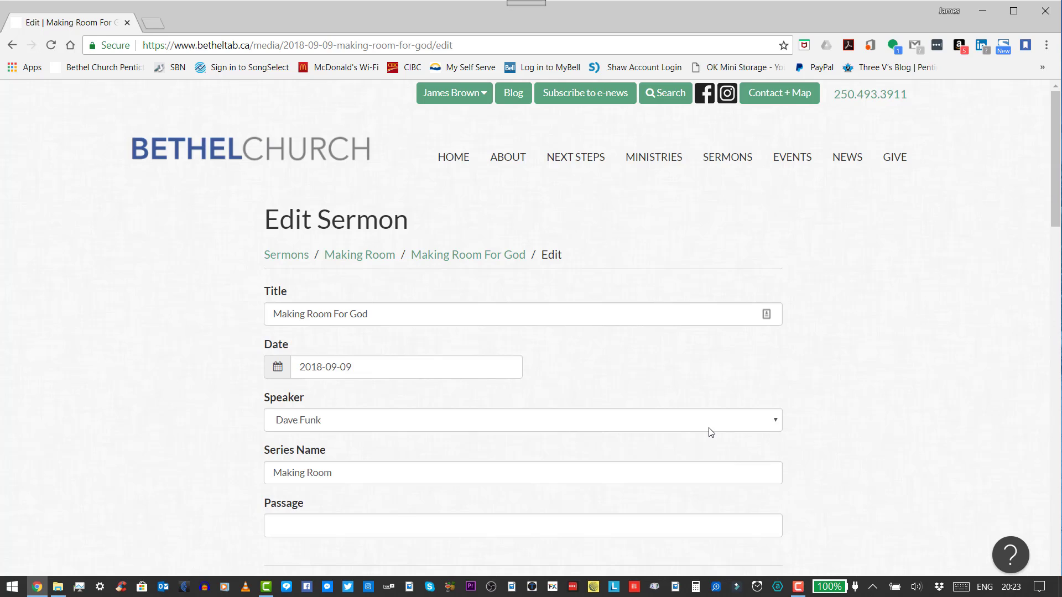
Choose the file Making Room For God.mp3 from the Making Room folder as the sermon's MP3 audio
click(1057, 529)
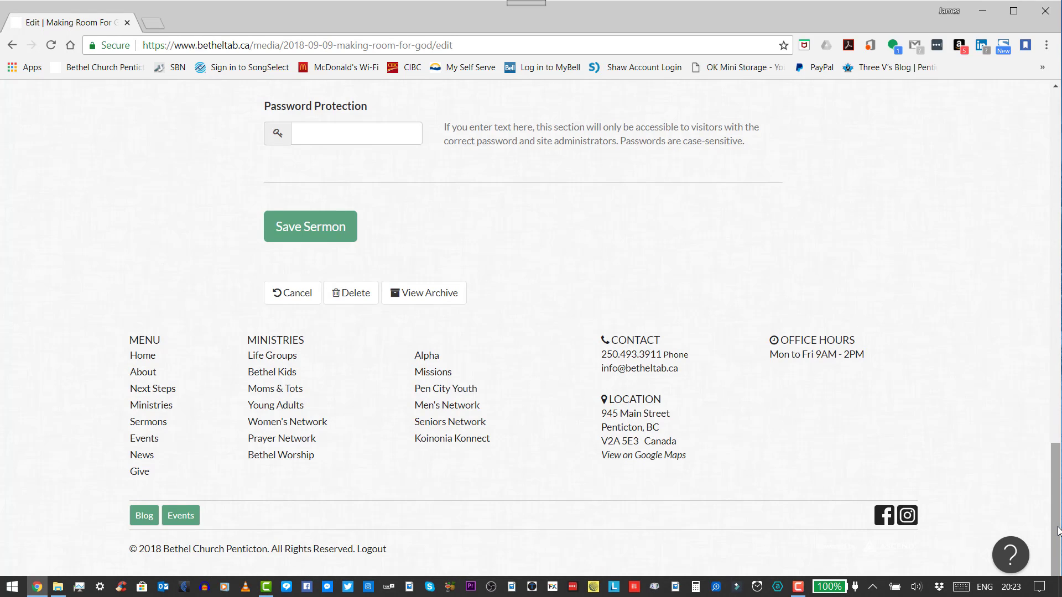
scroll(1057, 531, up, 3)
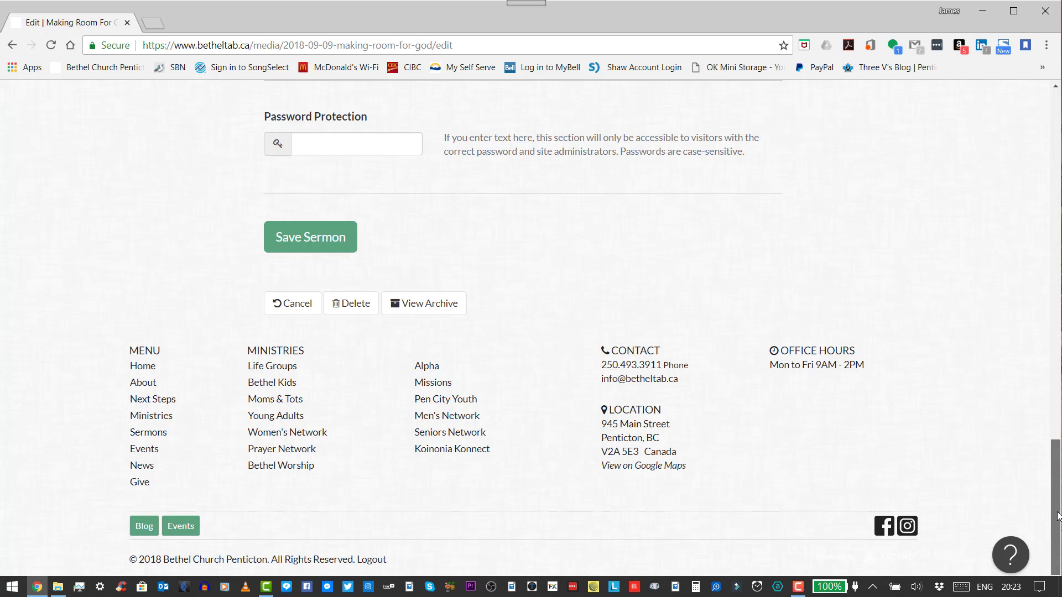
scroll(523, 321, up, 5)
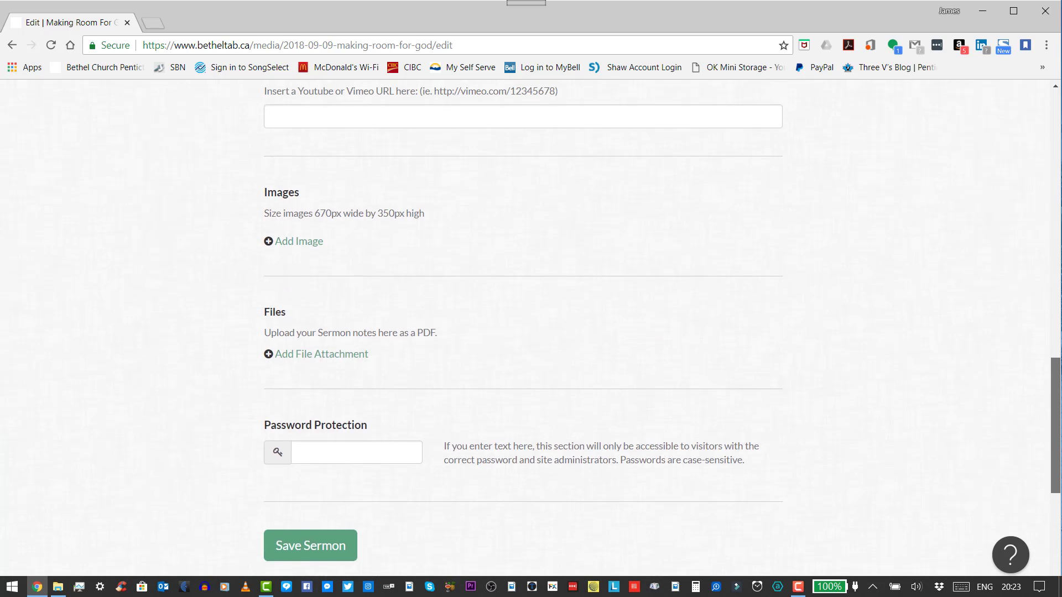
scroll(523, 320, up, 4)
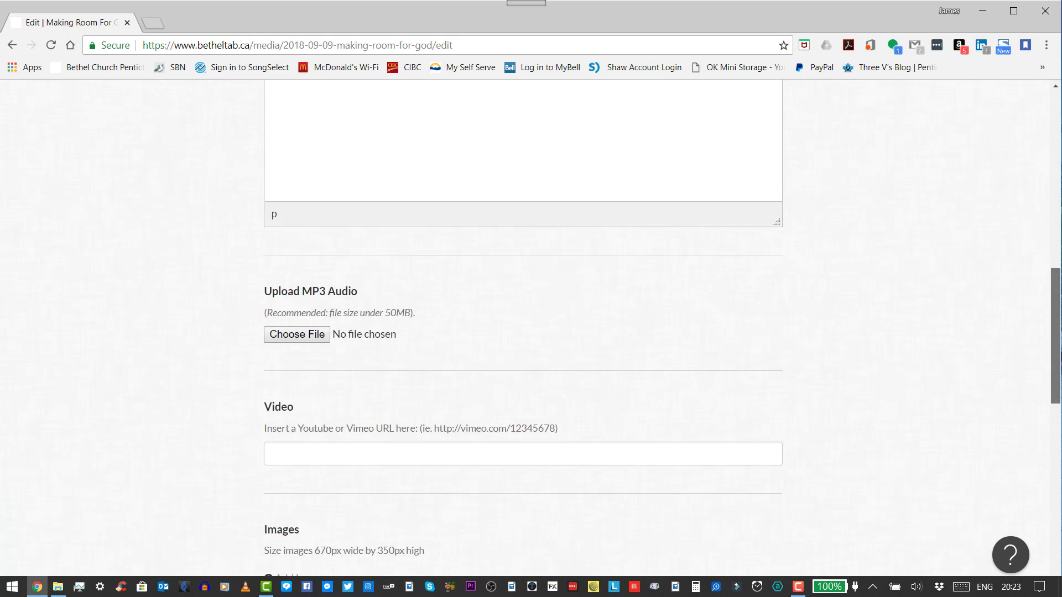
scroll(523, 320, up, 3)
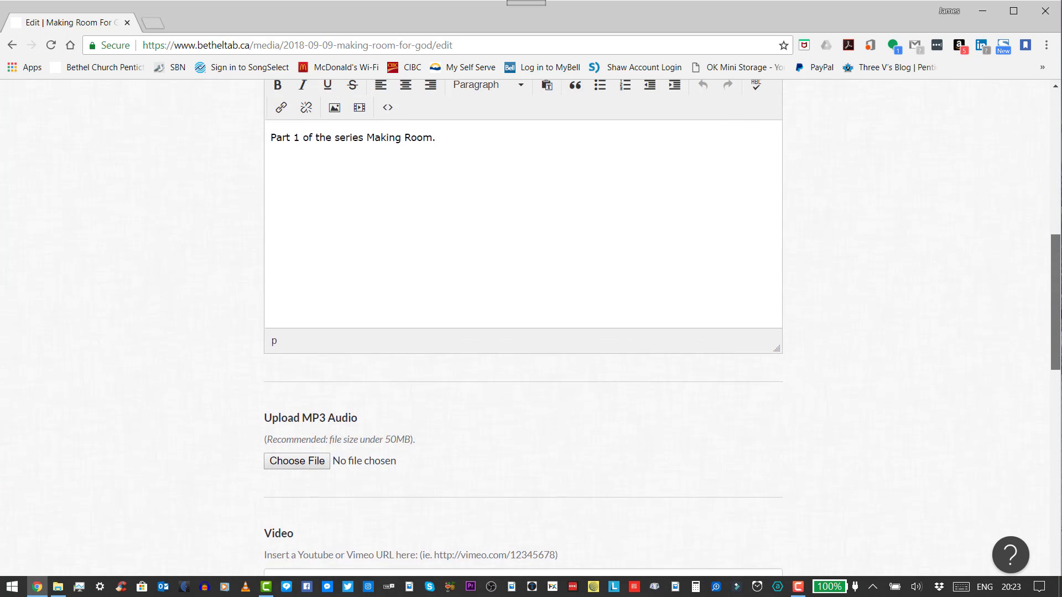
scroll(523, 321, up, 1)
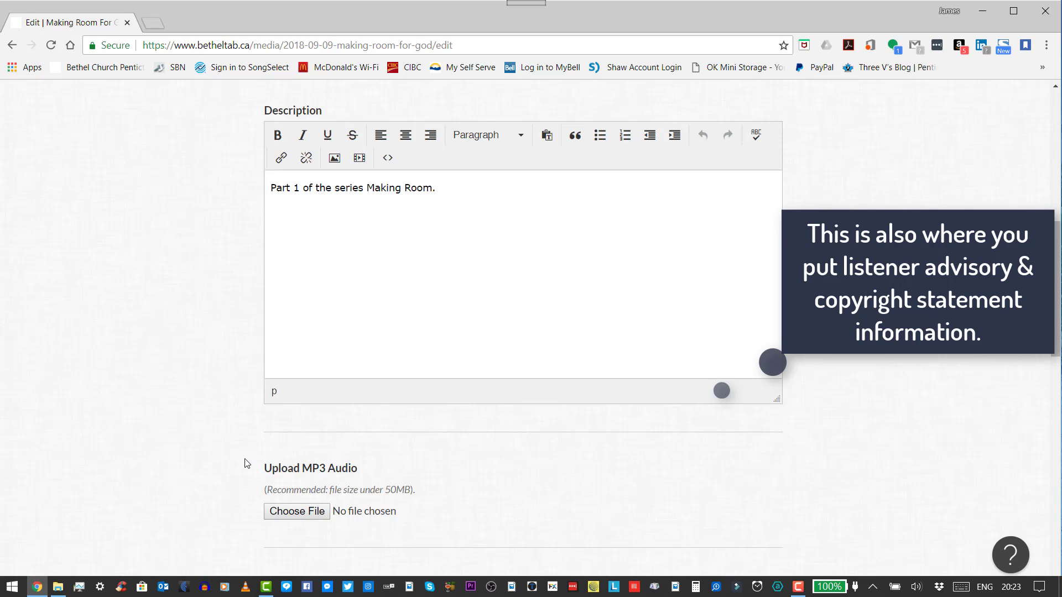
click(272, 514)
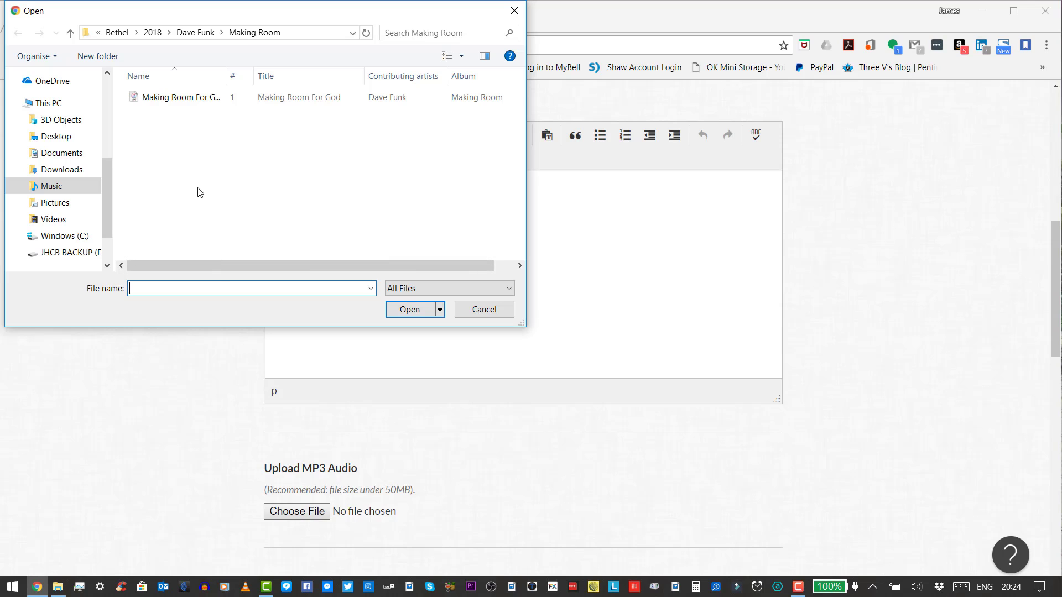
double_click(187, 105)
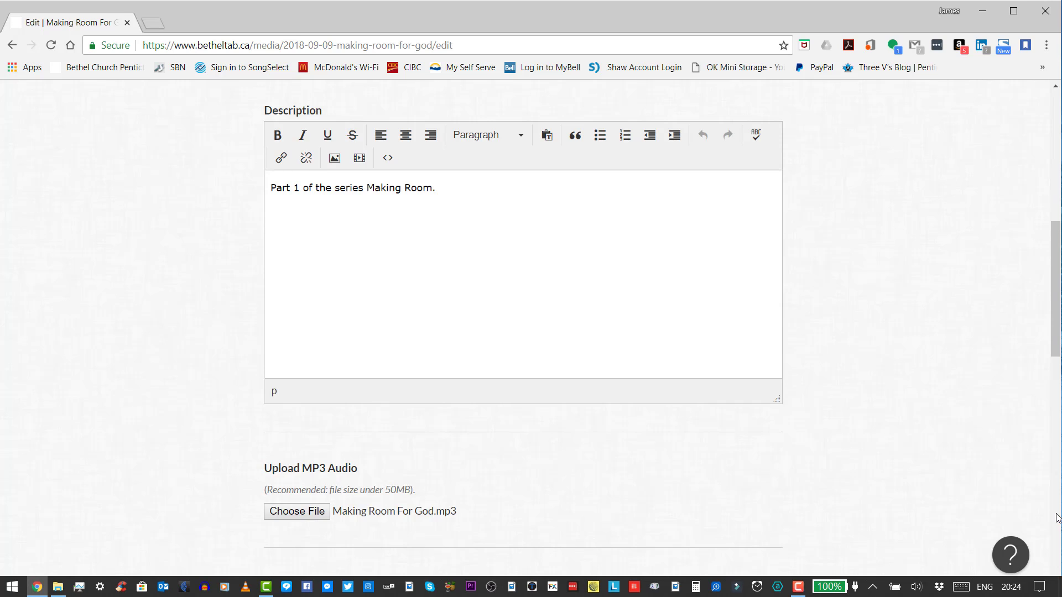
Save the sermon with its chosen audio, and briefly play and pause the uploaded recording to check it
scroll(1057, 519, down, 8)
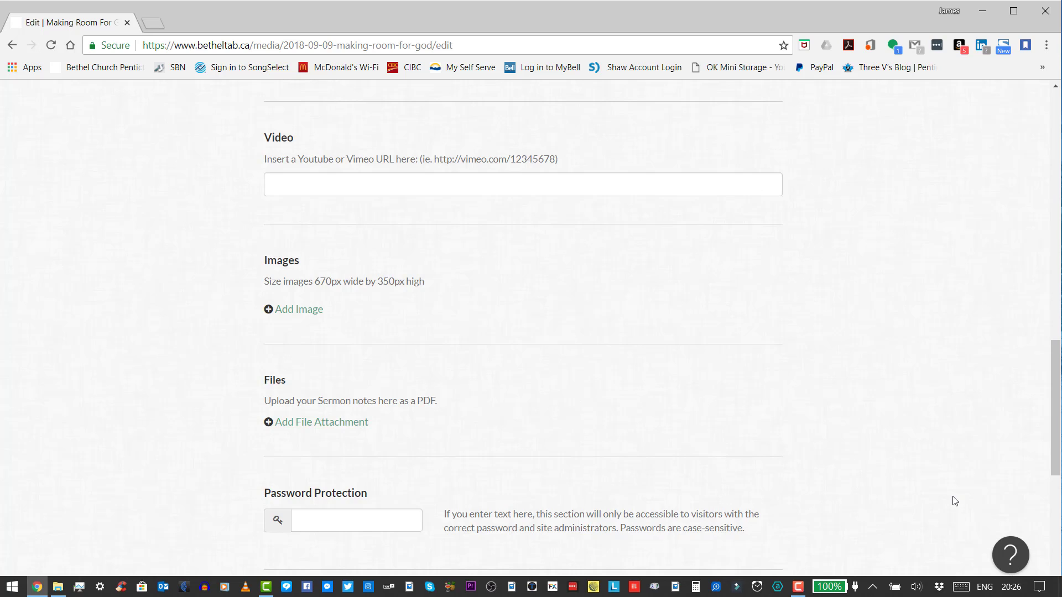
click(1054, 531)
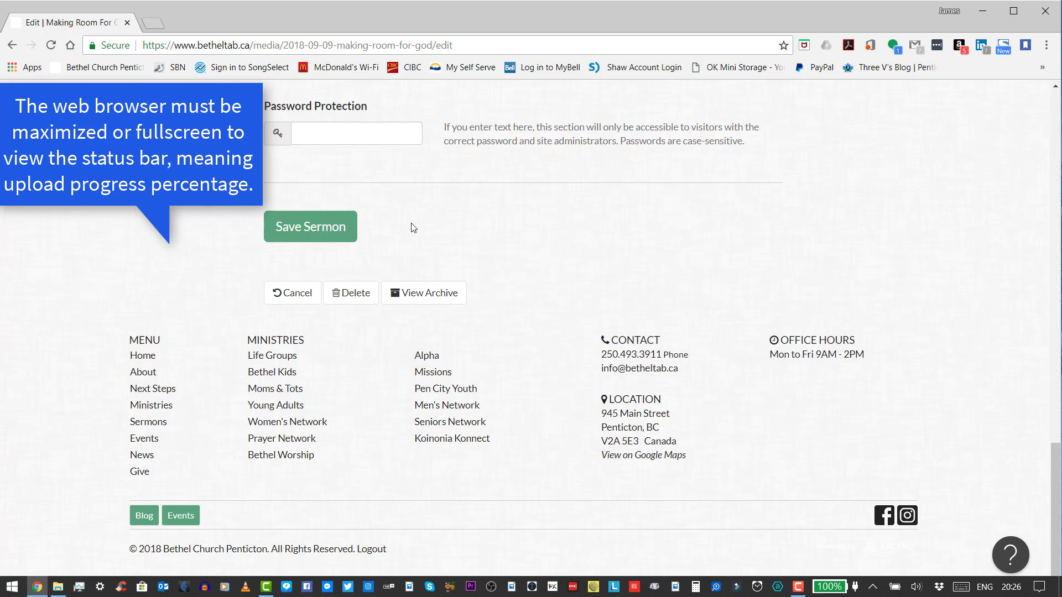
click(350, 233)
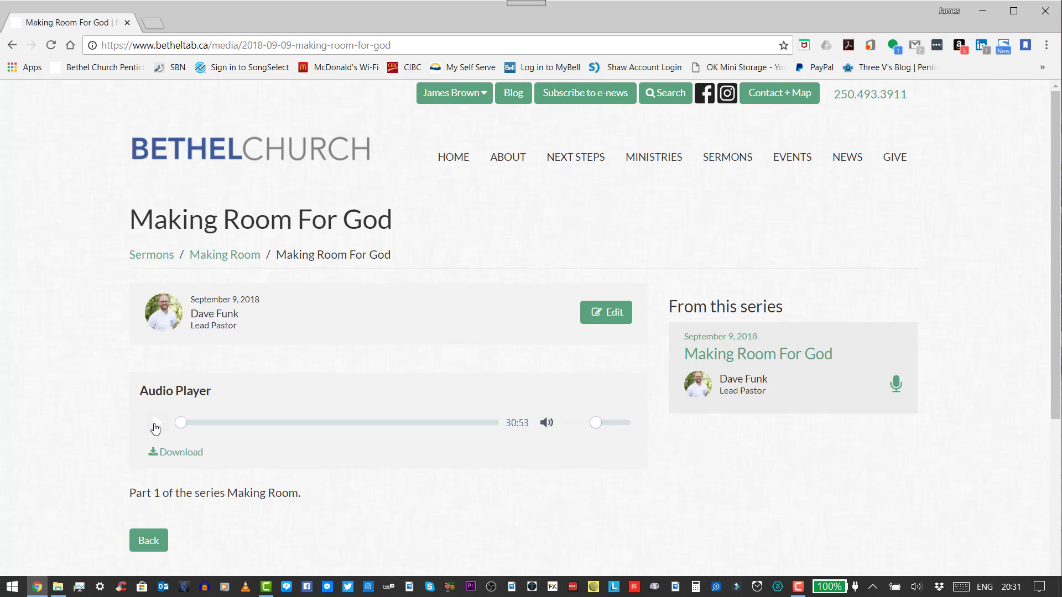
click(156, 424)
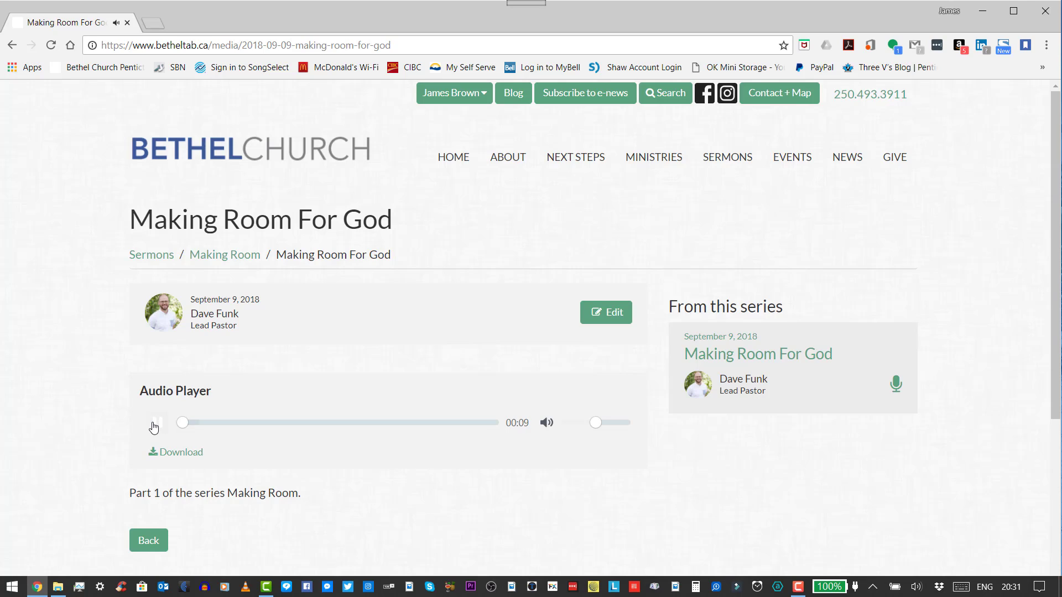
click(155, 426)
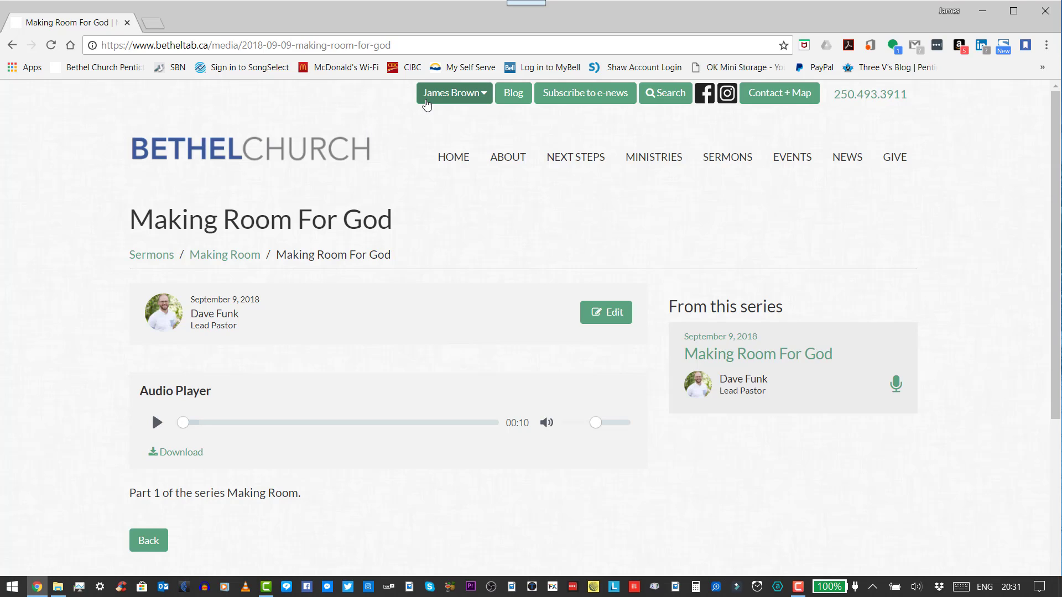
Log out of the Bethel Church website account
click(426, 104)
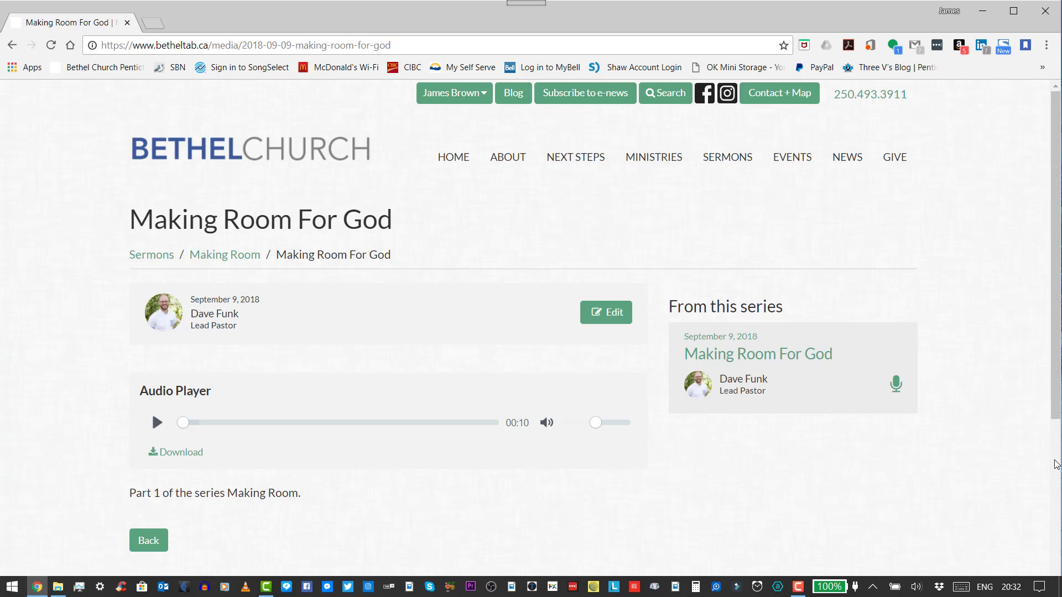
scroll(1058, 464, down, 5)
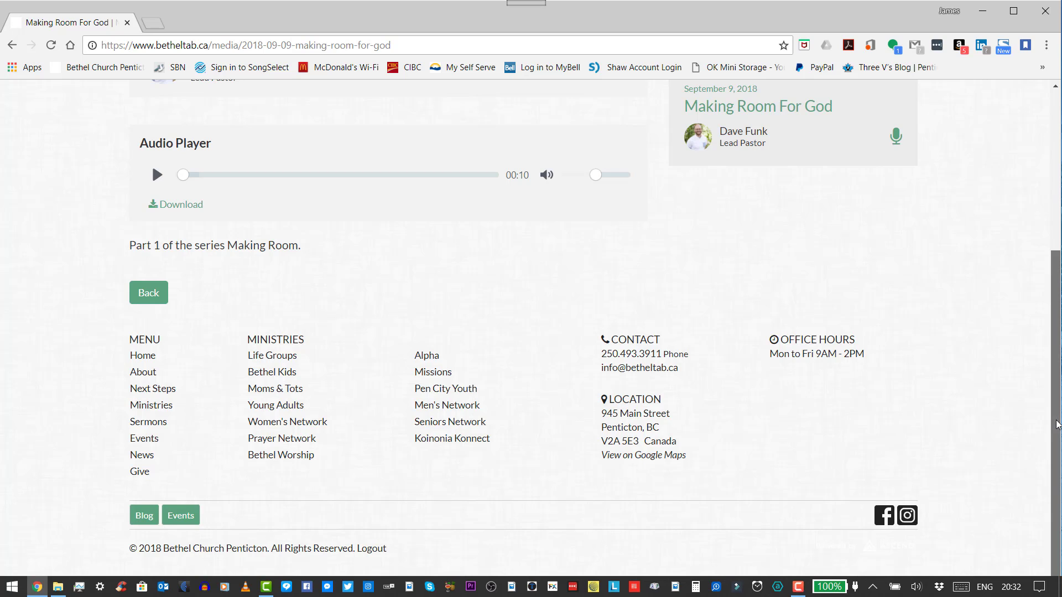
drag(1056, 424, 1060, 259)
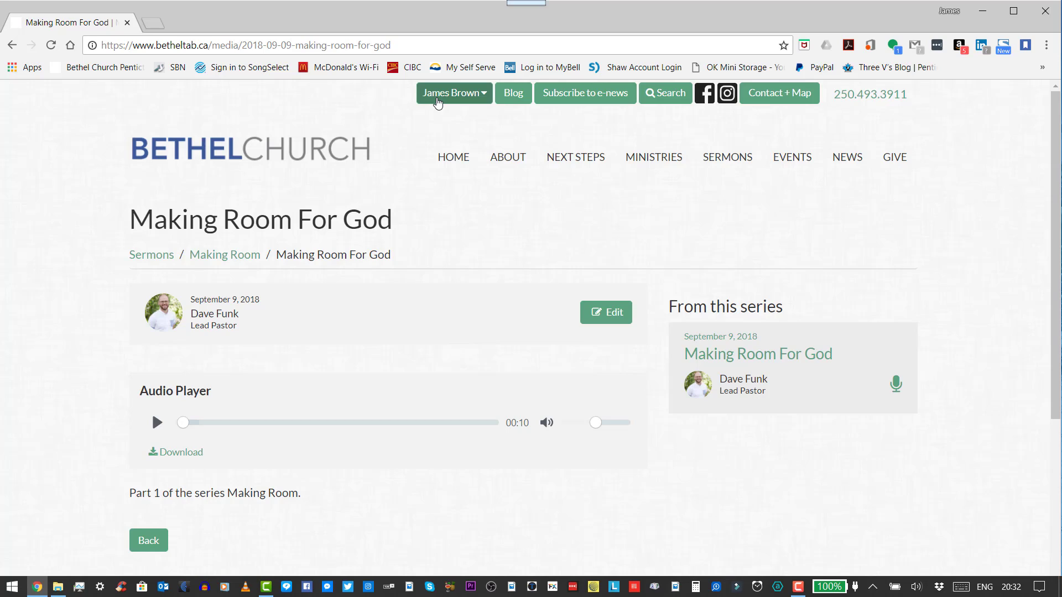
click(437, 101)
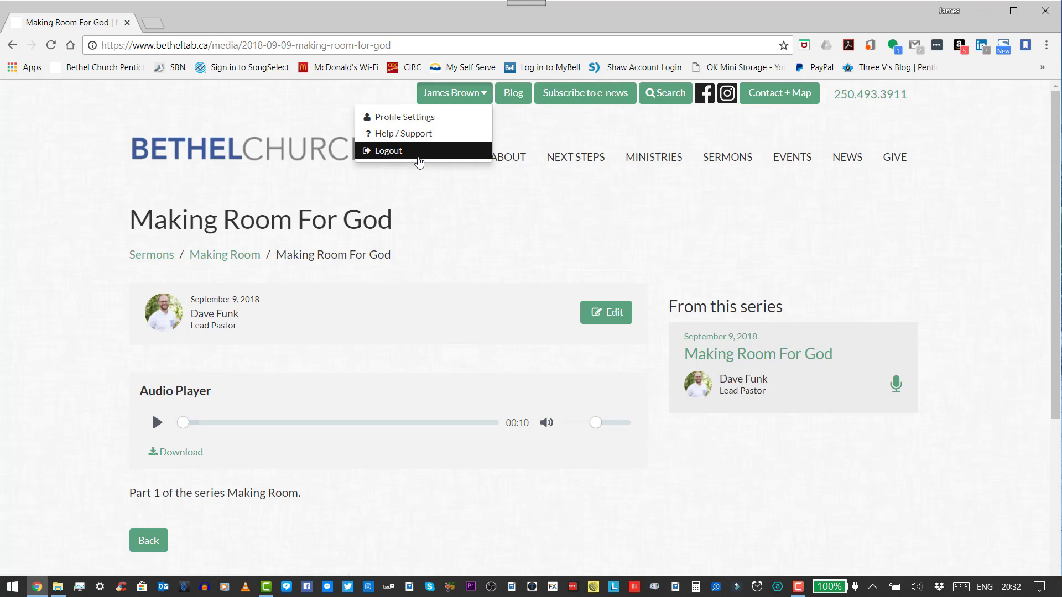
click(418, 159)
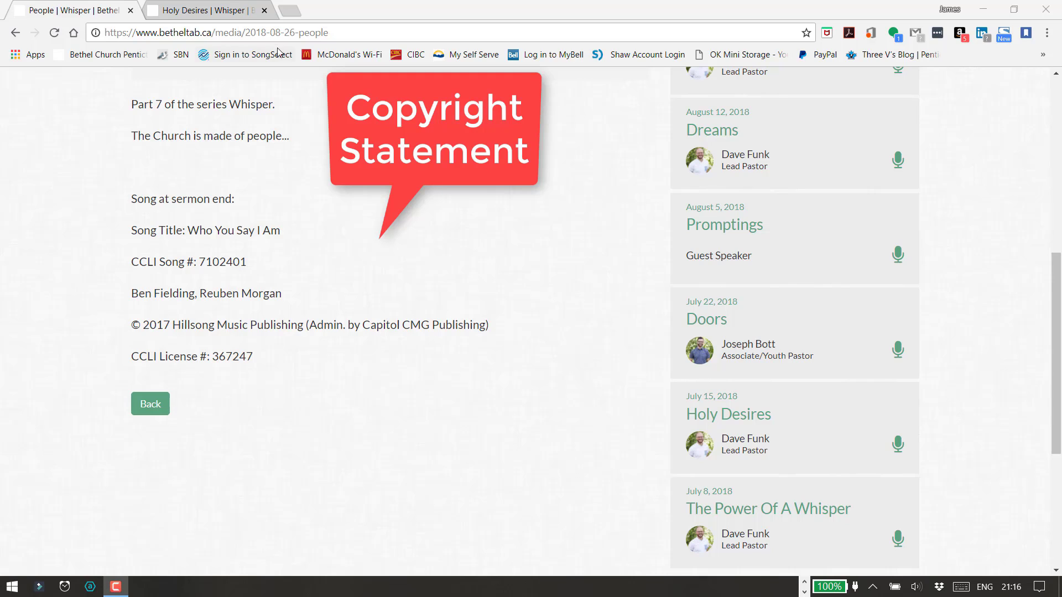
View the Holy Desires sermon's copyright statement, and sign in to SongSelect in a new browser tab with Keep me signed in enabled
click(243, 11)
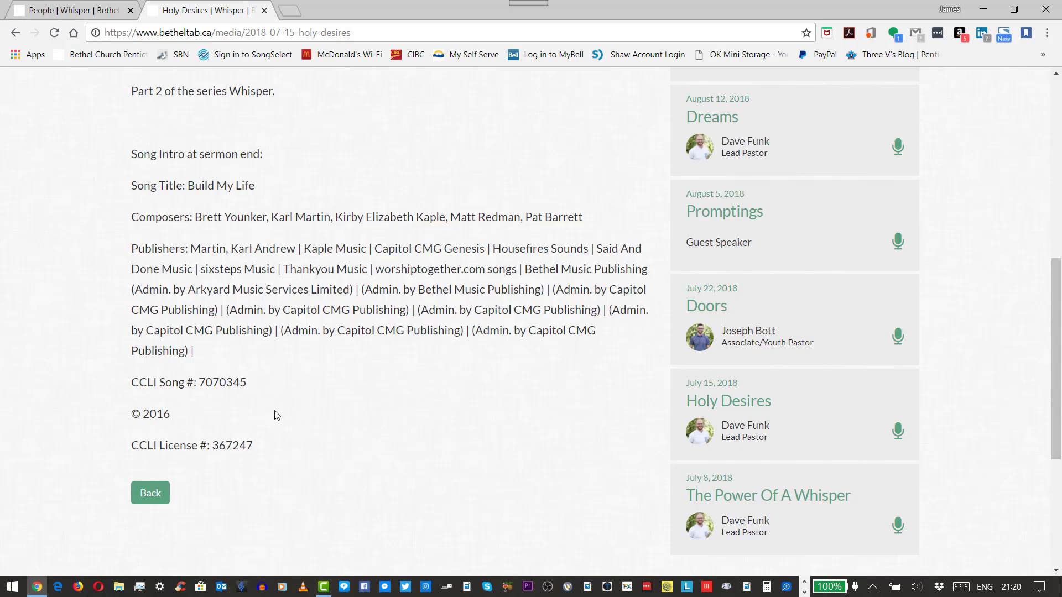
click(288, 14)
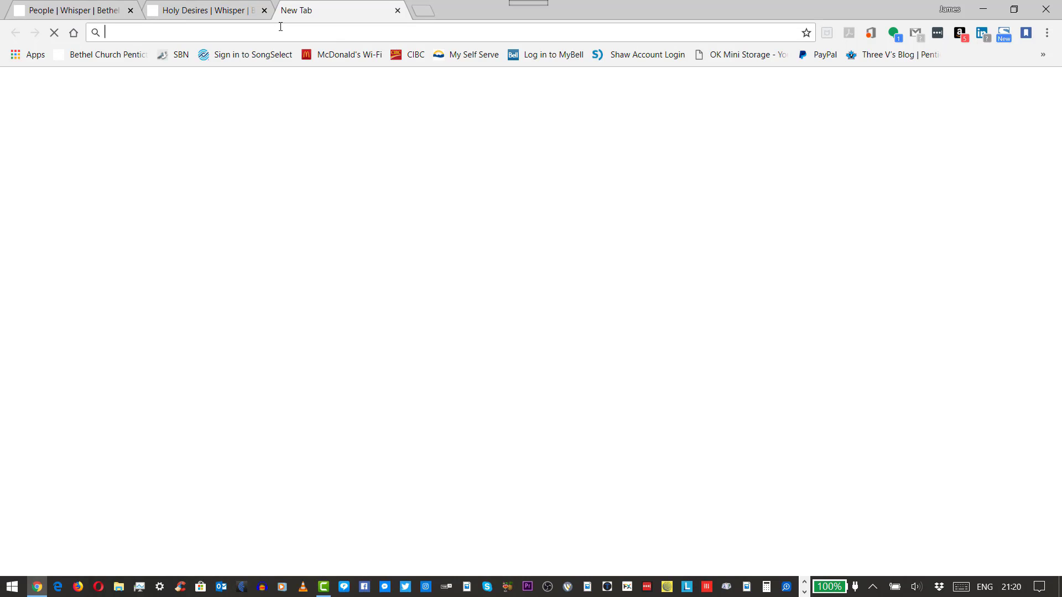
click(275, 58)
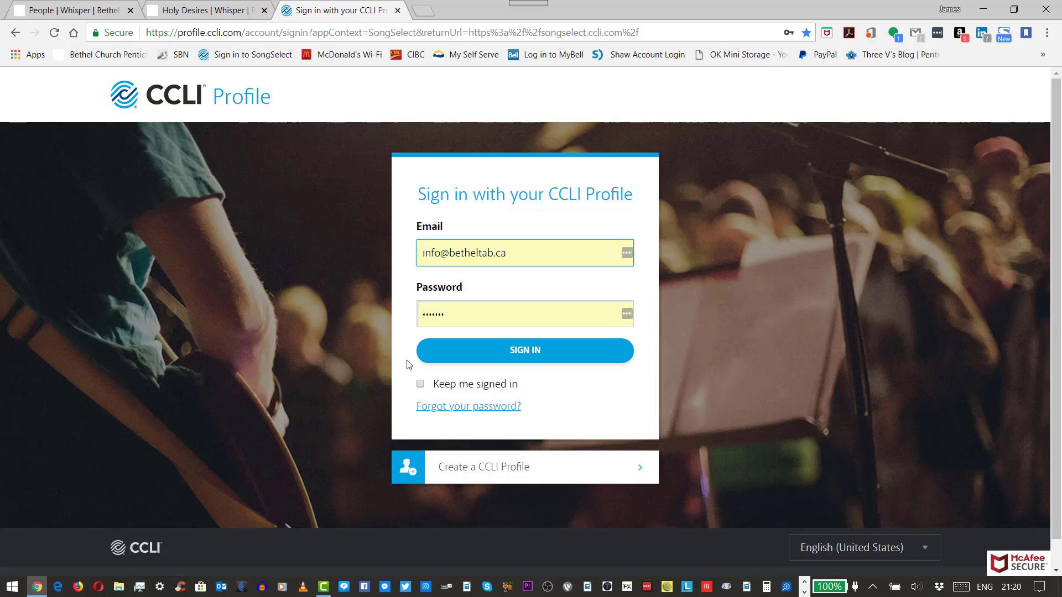
click(420, 386)
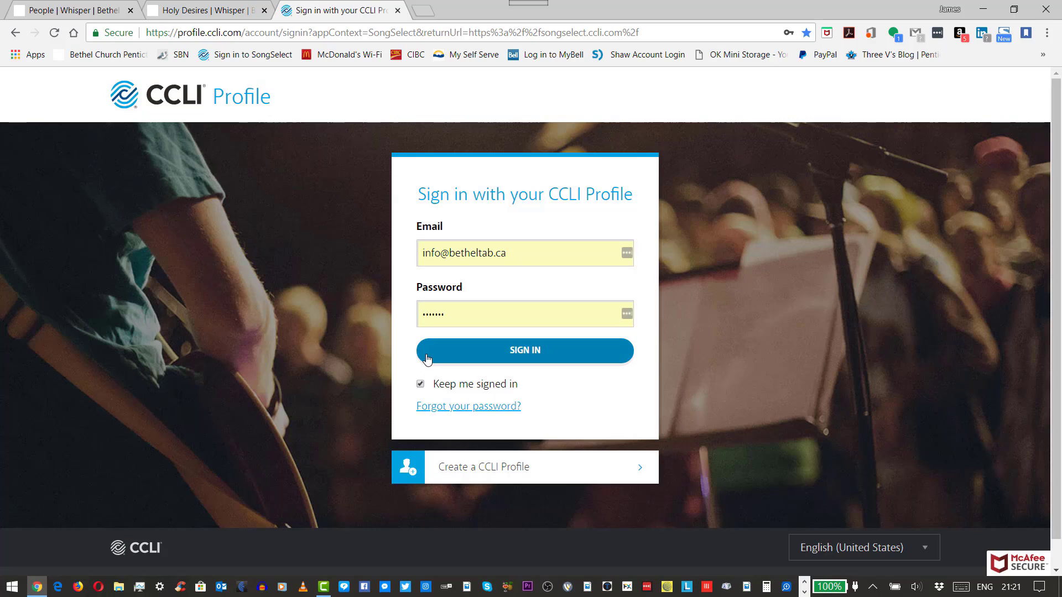
click(426, 360)
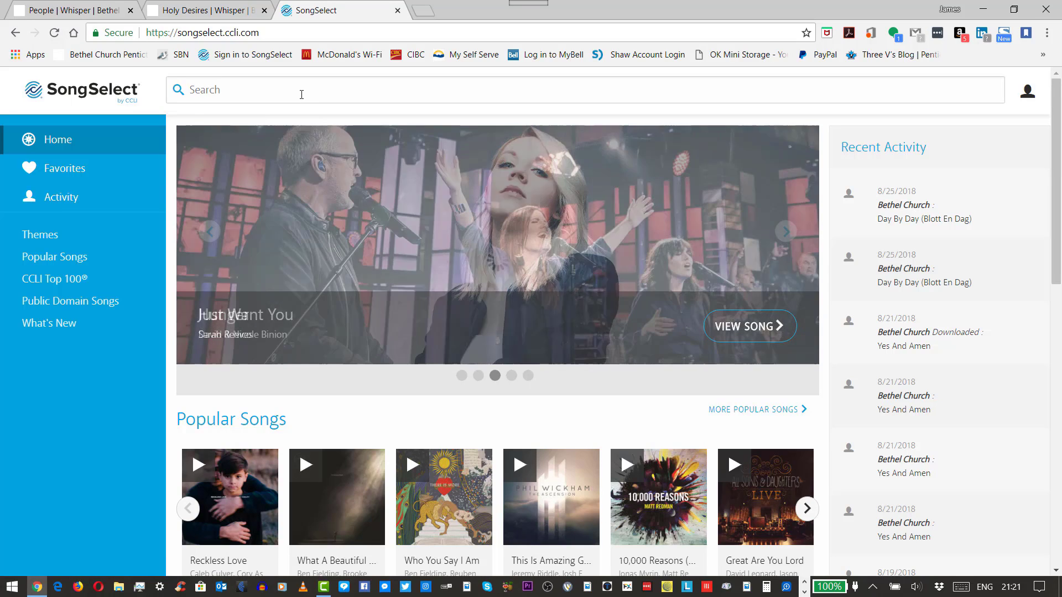
Search the SongSelect song library for "Build My Life"
click(301, 94)
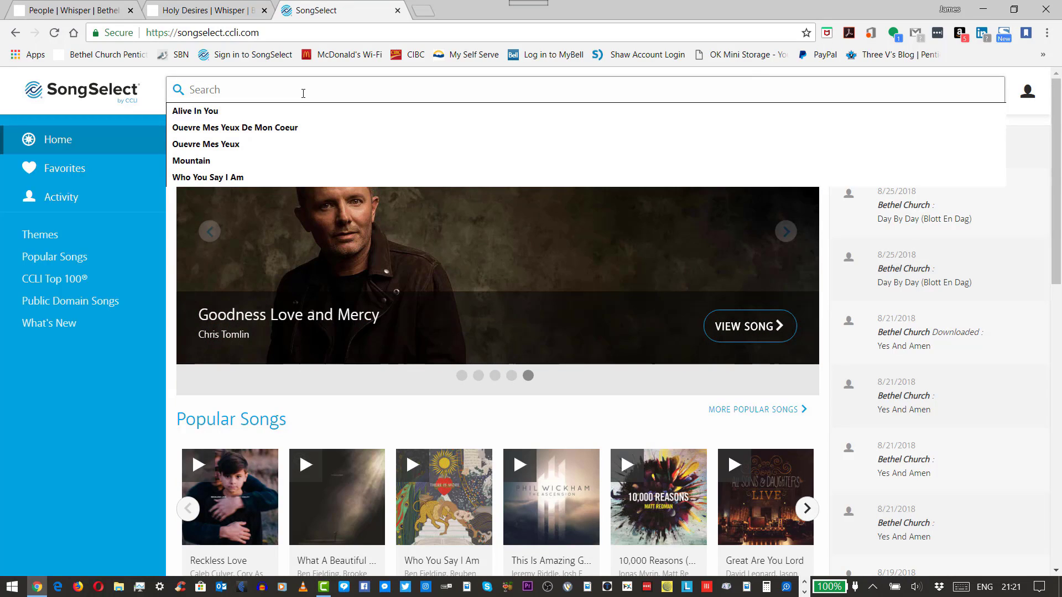
text(B)
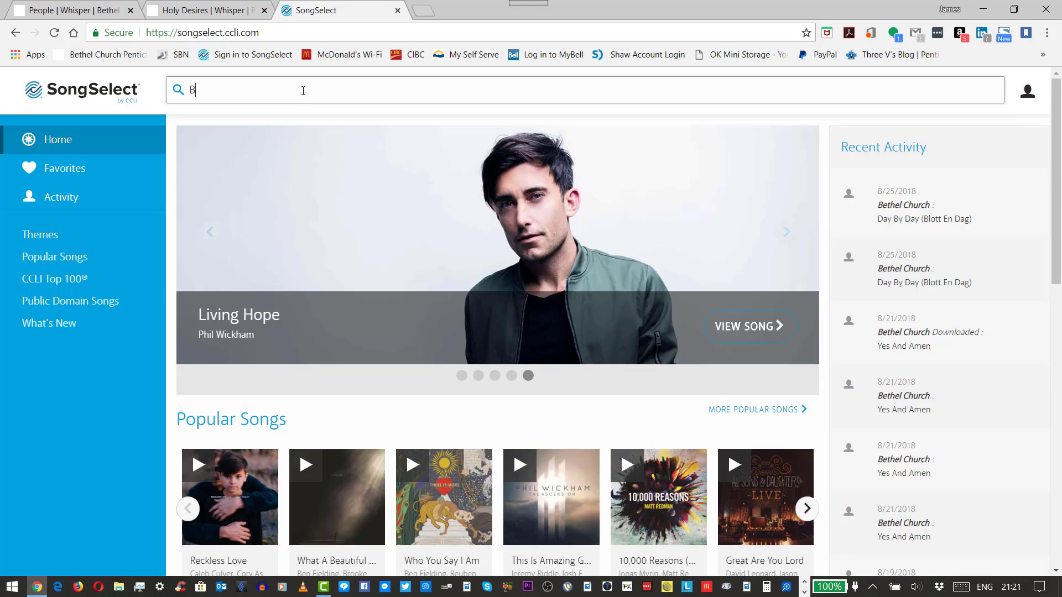
text(u)
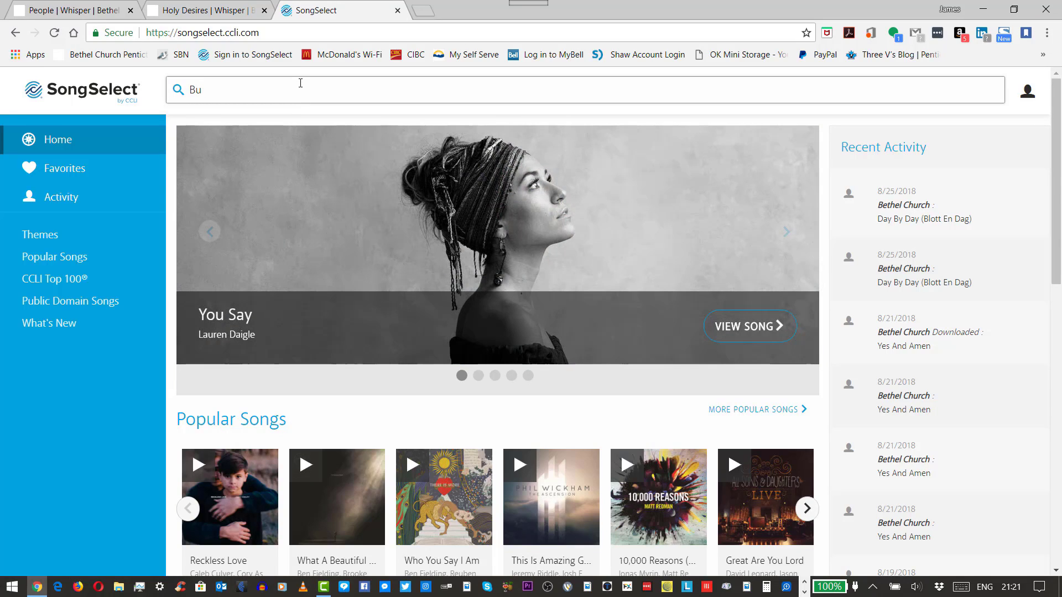
text(li)
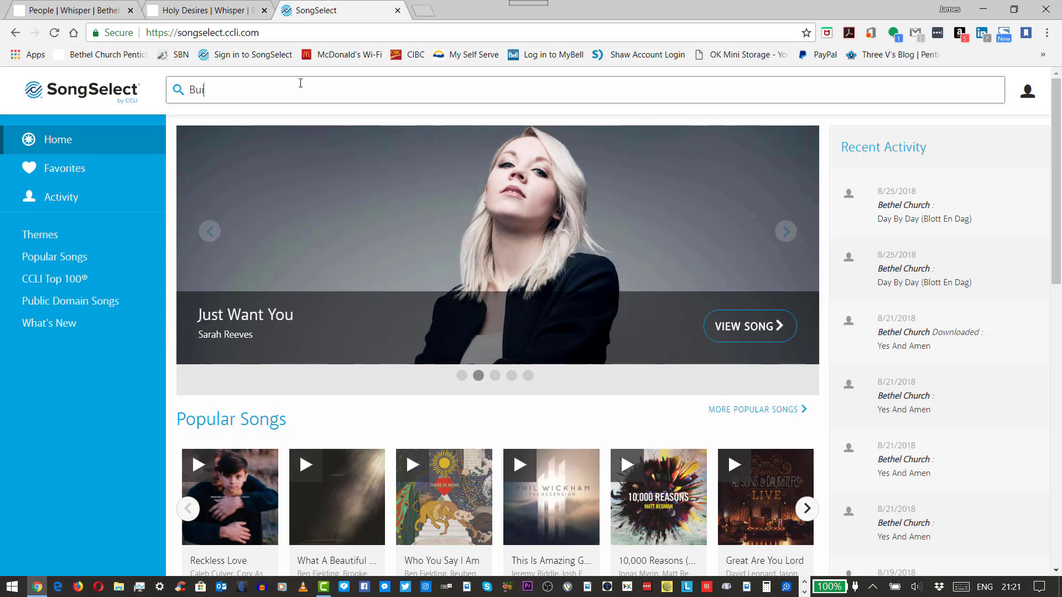
text(ld)
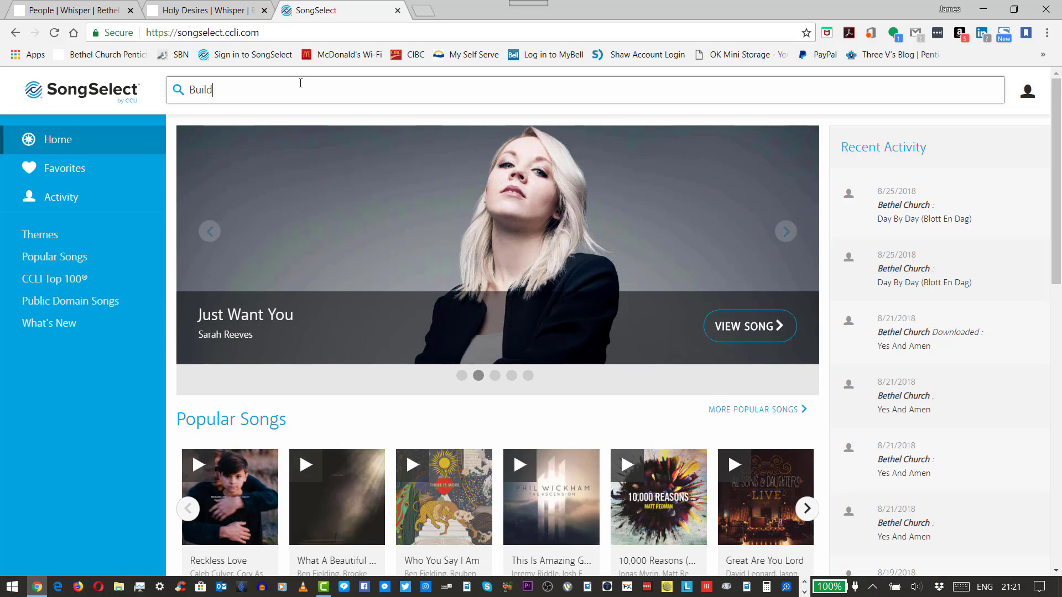
text( M)
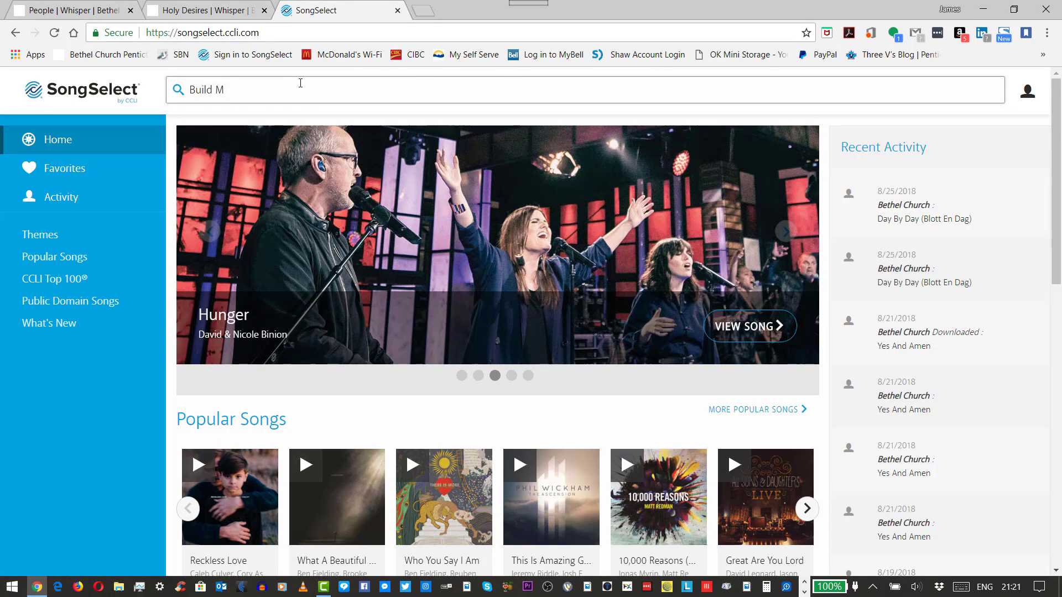
text(y )
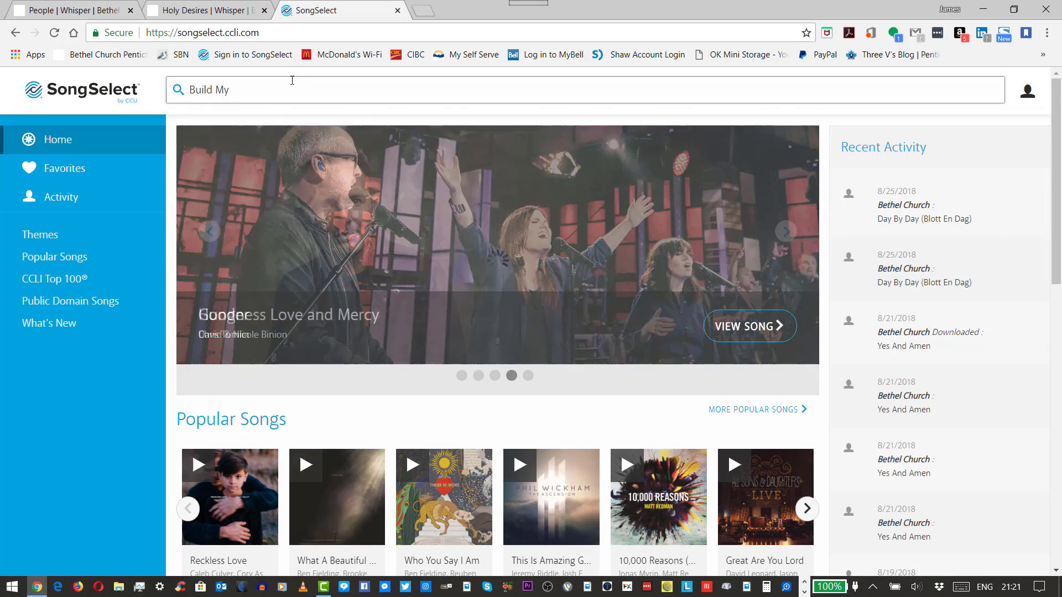
text(L)
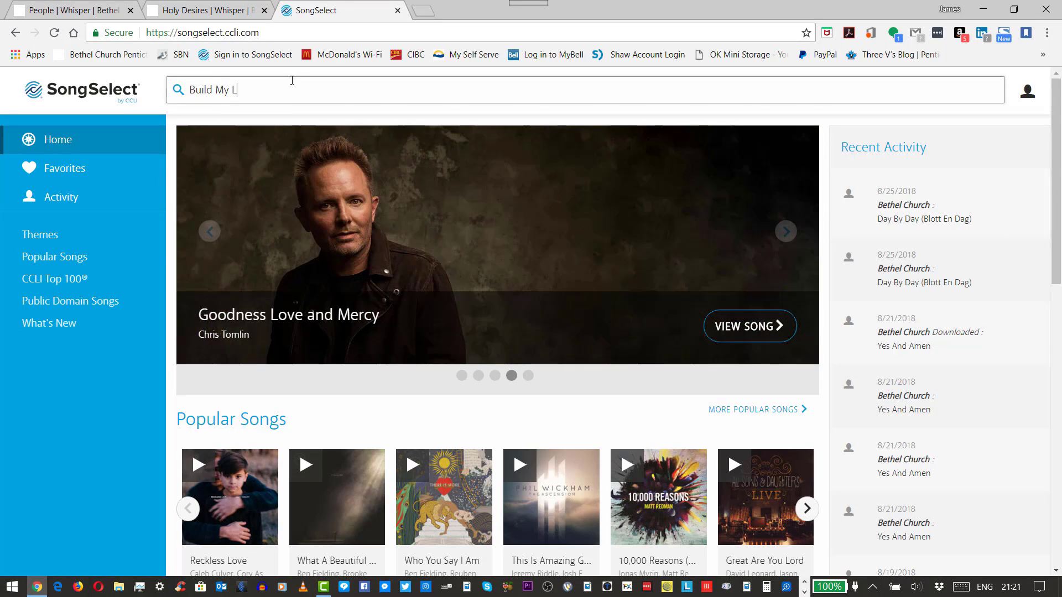
text(ife)
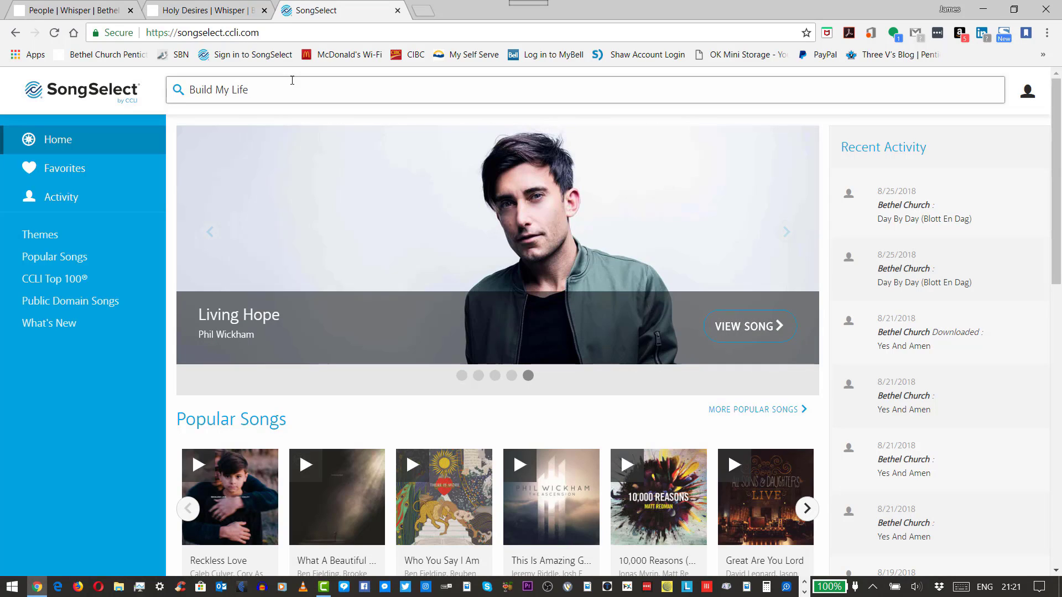
key(Return)
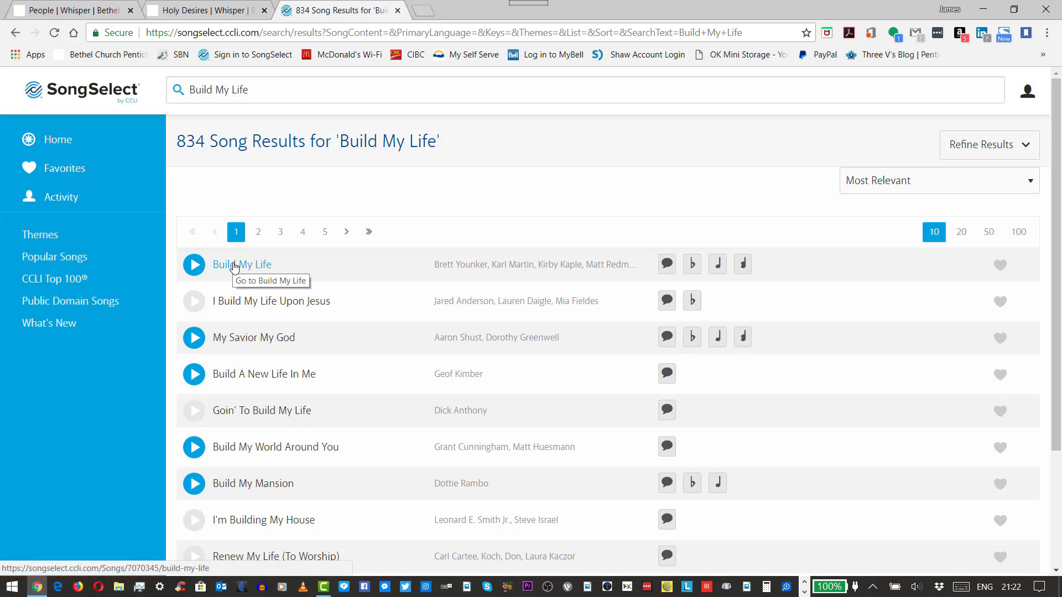
Open the lyrics of the song Build My Life and view the copyright details at the end of the lyrics
click(235, 266)
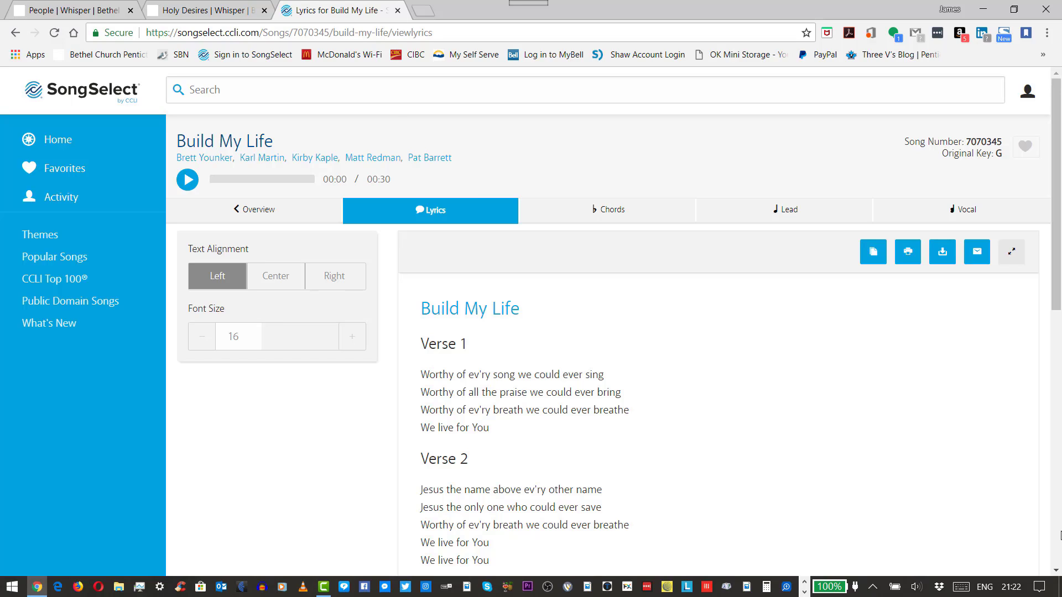
scroll(1060, 532, down, 10)
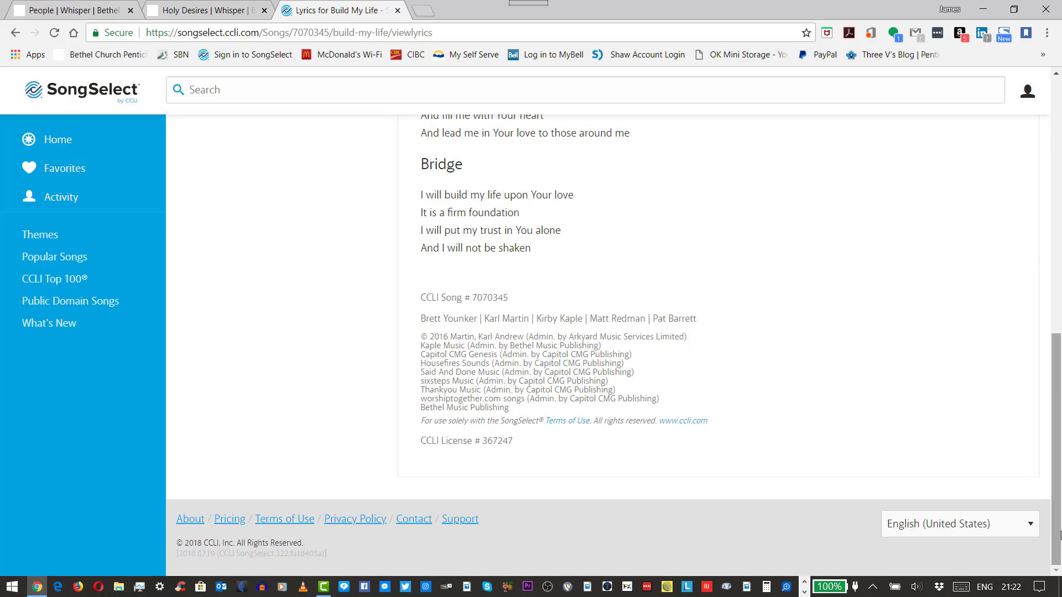